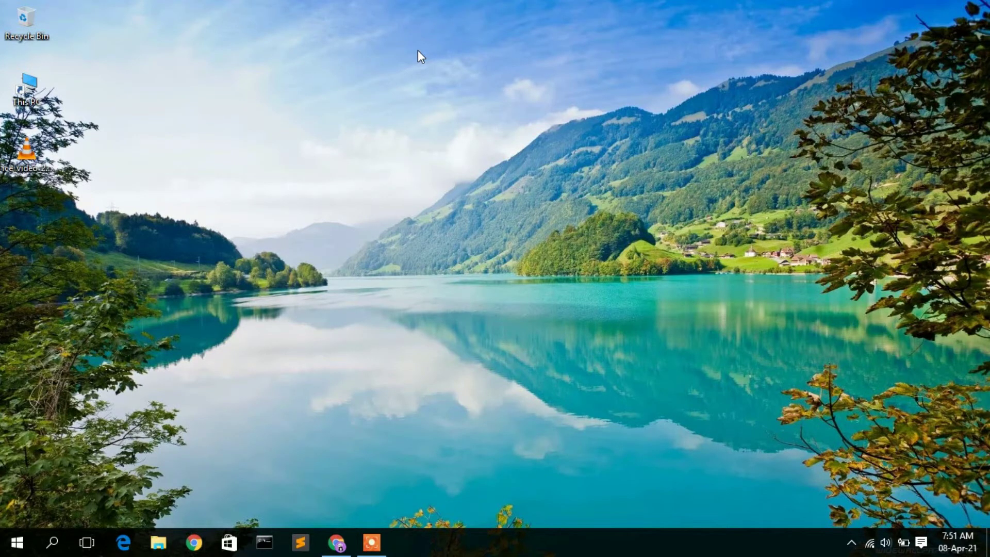
Launch VLC from the Windows search, maximize its window, and open the Media menu.
click(51, 546)
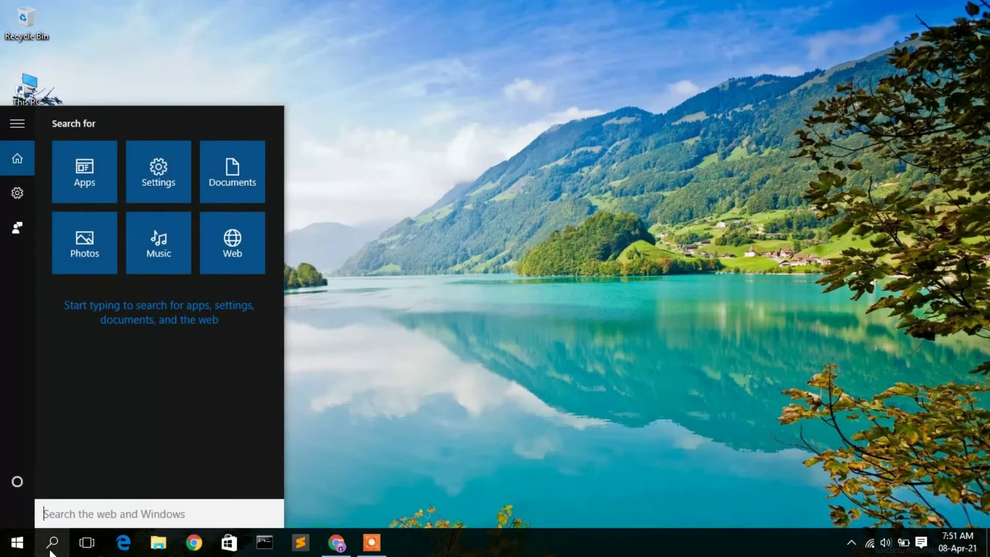
text(vlc)
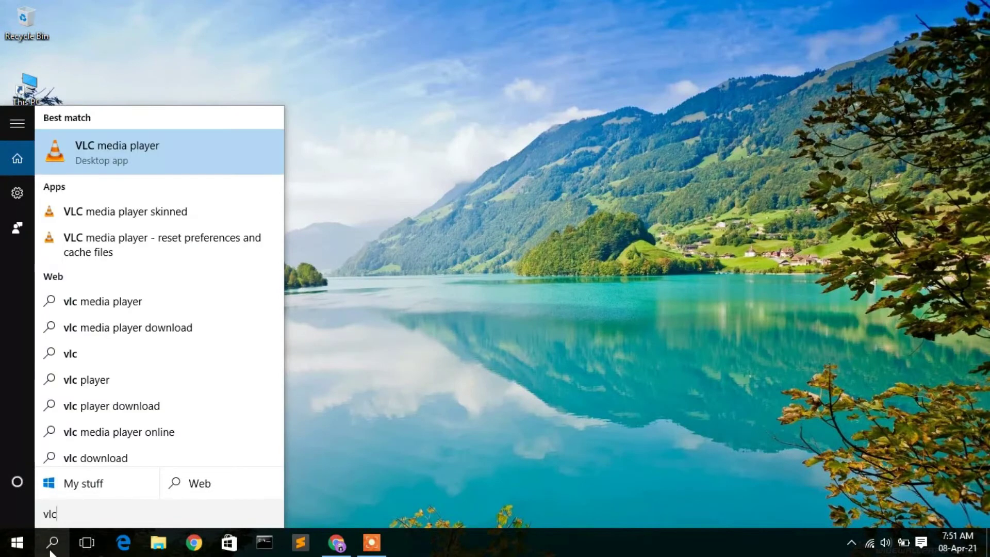
key(Return)
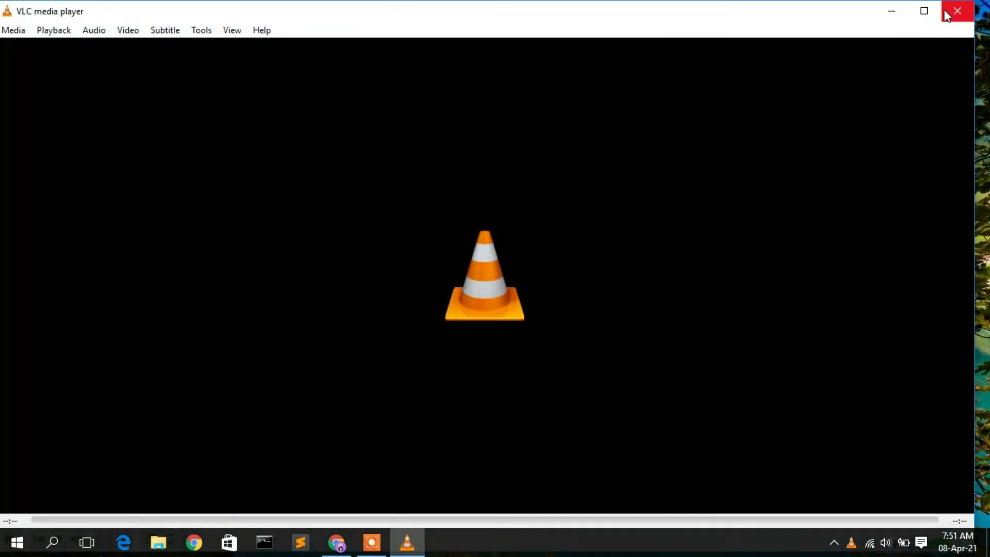
click(937, 13)
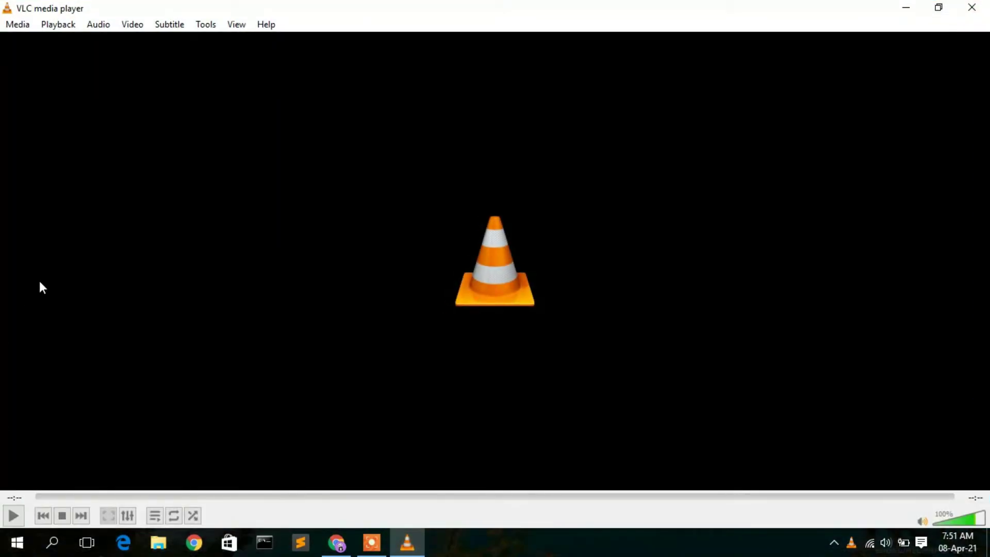
click(16, 26)
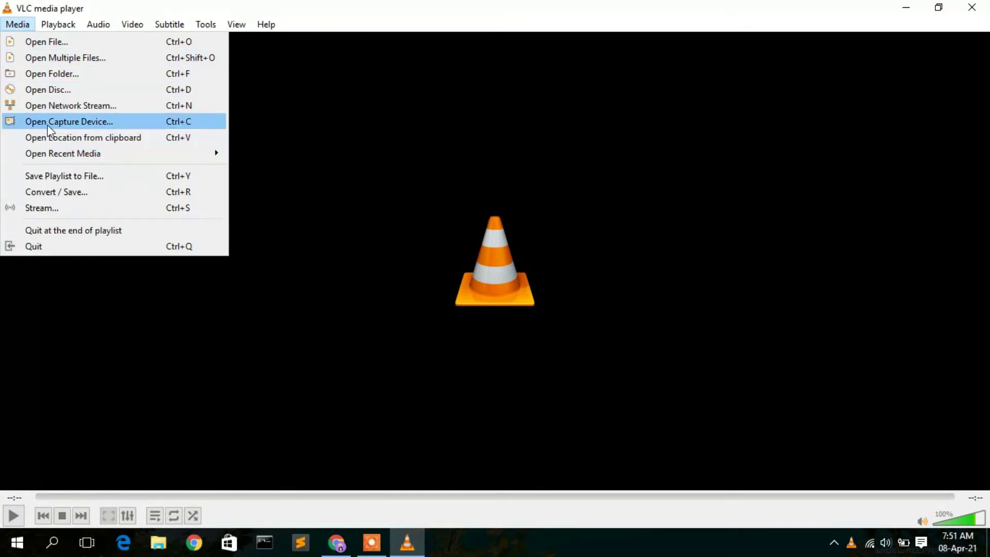
Open Capture Device, set capture mode to Desktop at 15.00 f/s, and expand the Play dropdown.
click(84, 124)
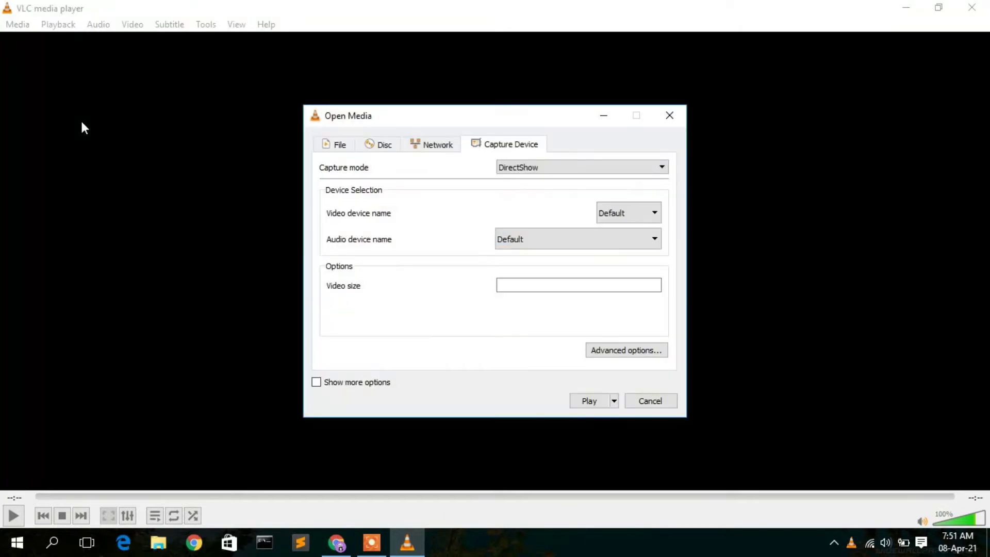
drag(404, 115, 445, 112)
mouse_move(533, 201)
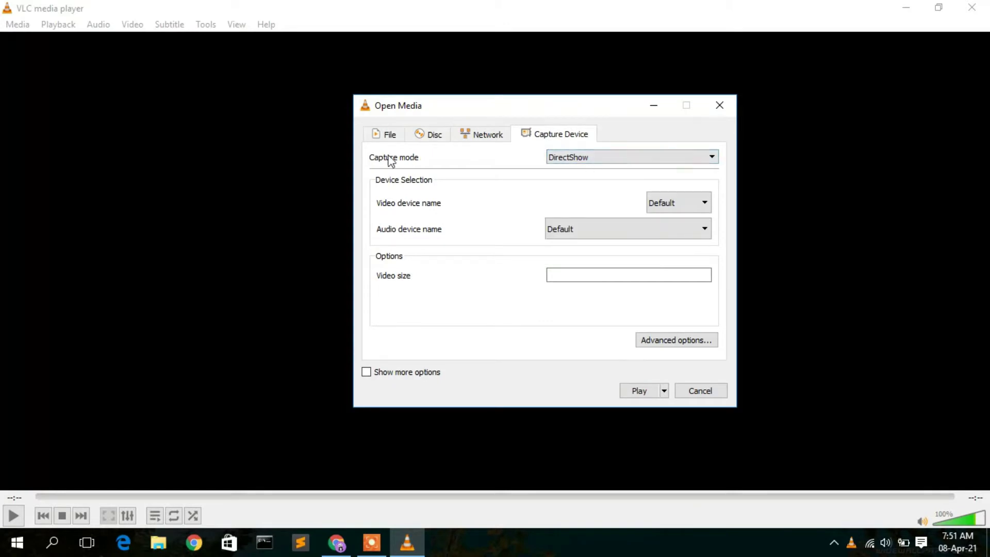
click(677, 159)
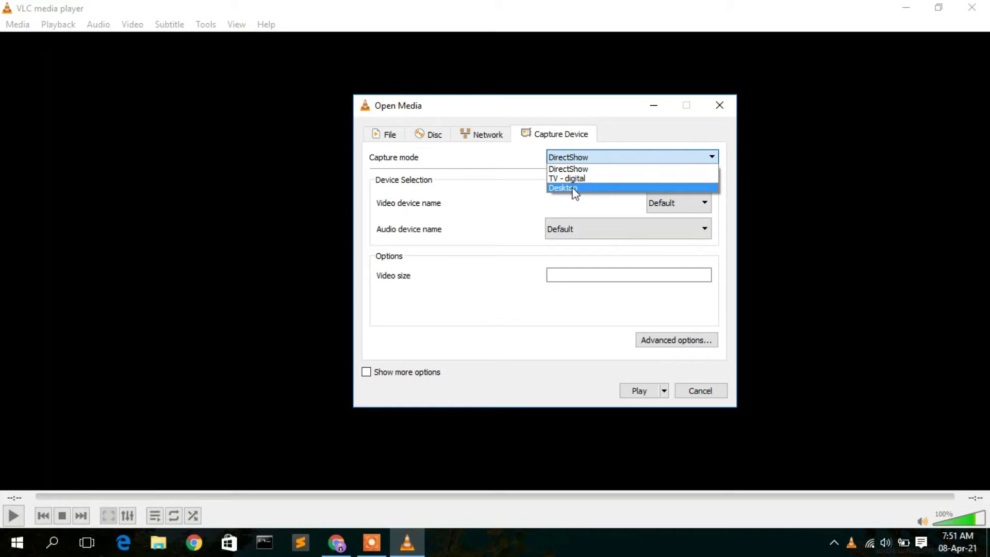
click(574, 189)
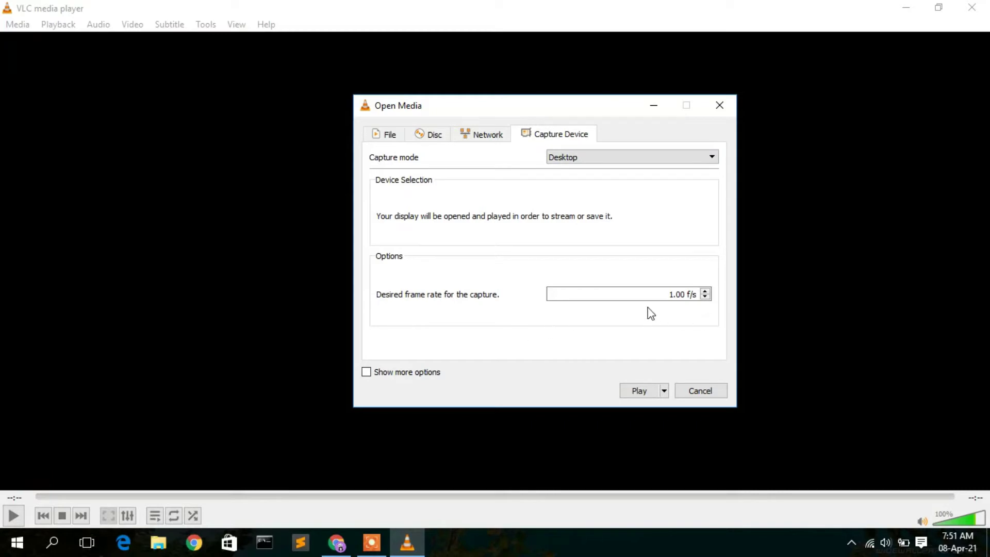
click(672, 295)
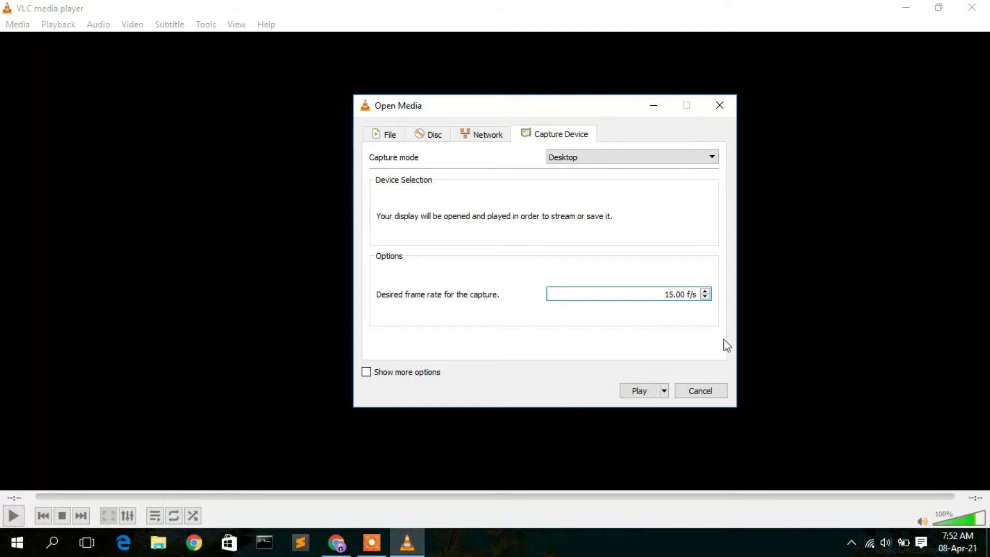
click(665, 392)
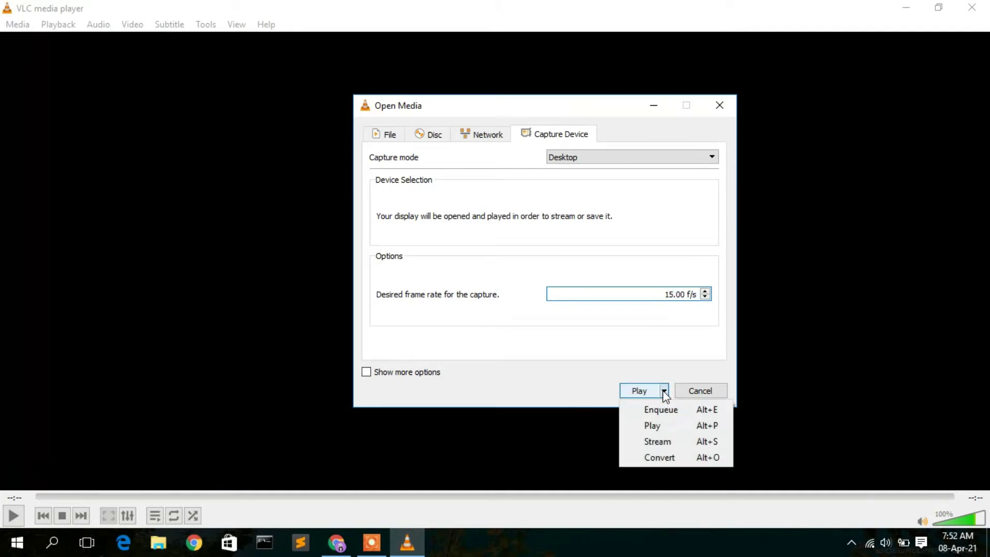
Choose Convert and keep the Video for MPEG4 1080p TV/device profile.
click(678, 457)
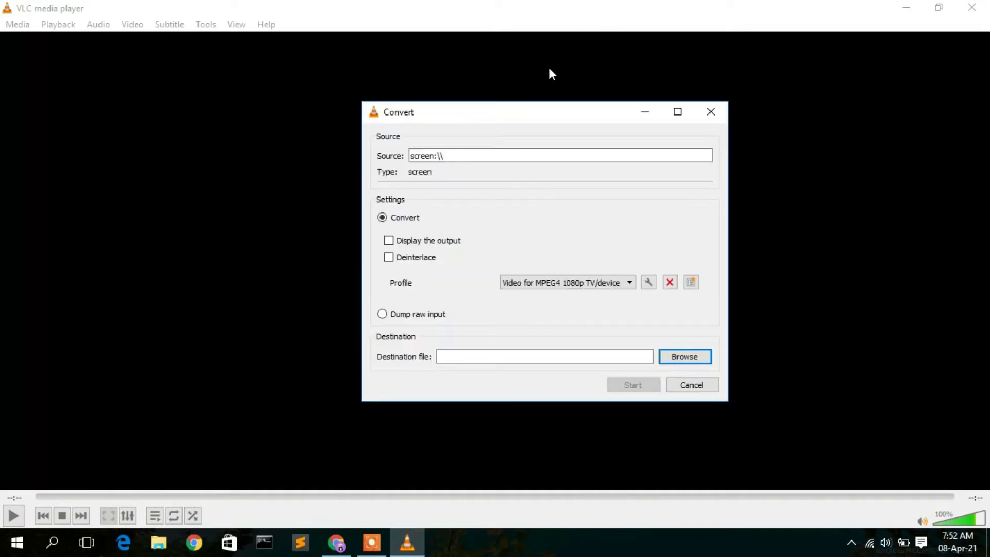
drag(433, 113, 458, 106)
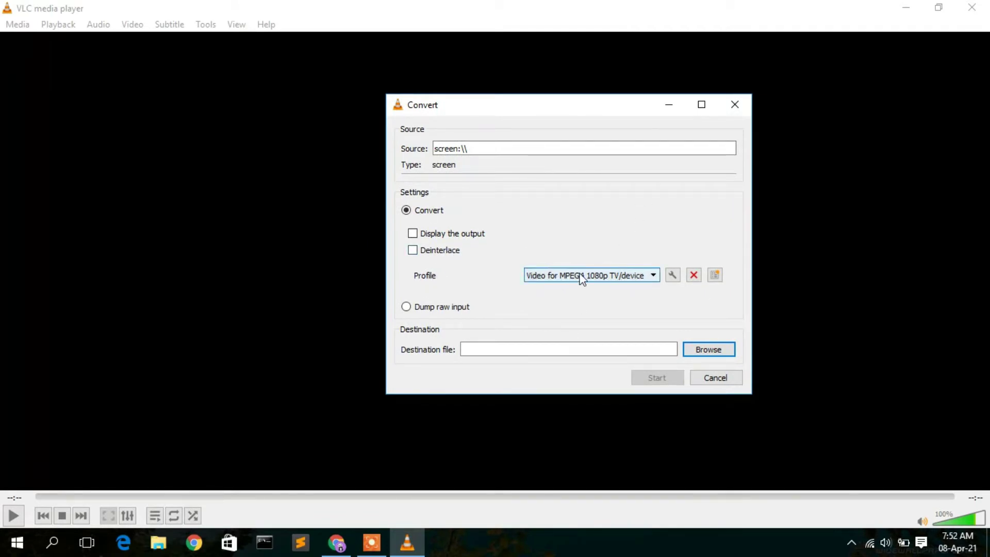
click(641, 277)
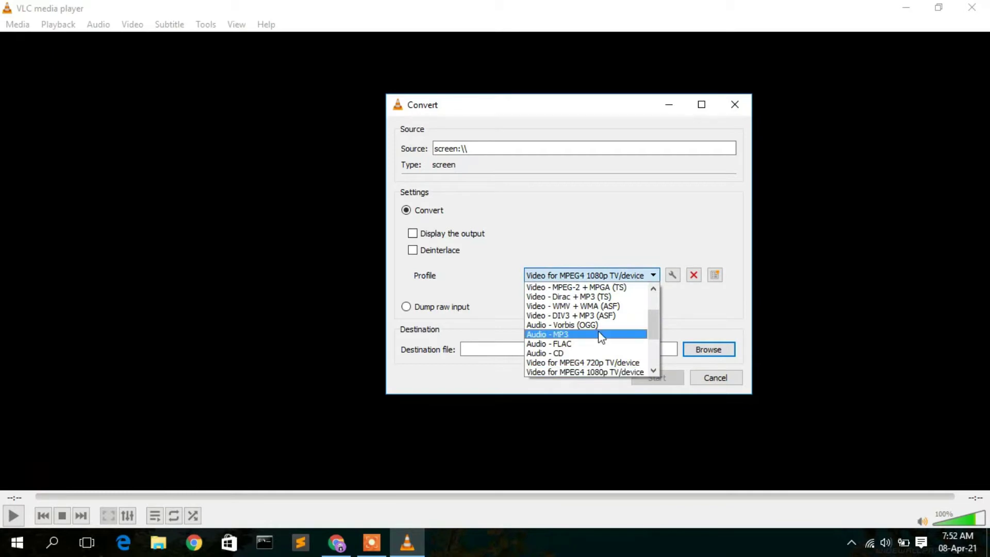
scroll(567, 332, down, 1)
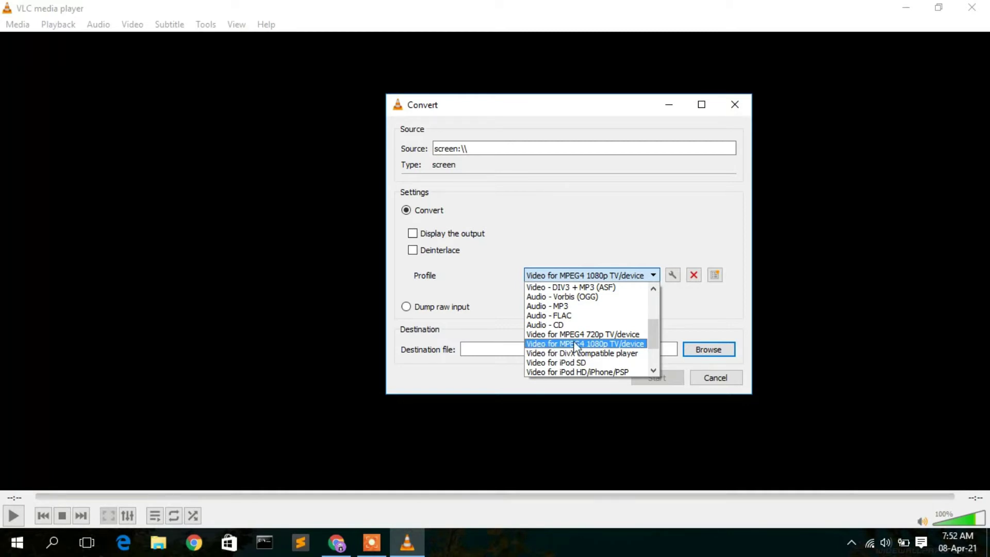
click(614, 346)
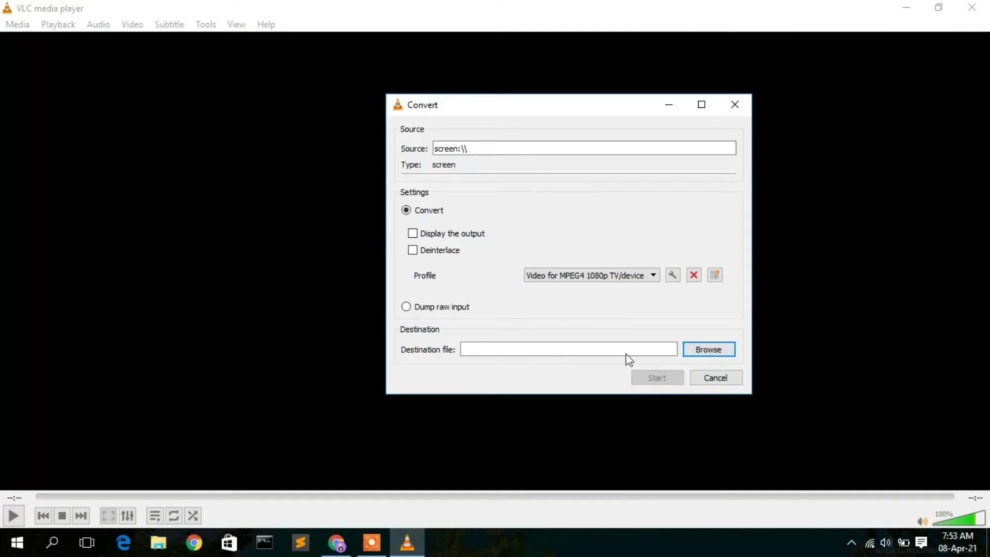
Set the destination file to Videos\how to record your screen using vlc.mp4.
click(708, 350)
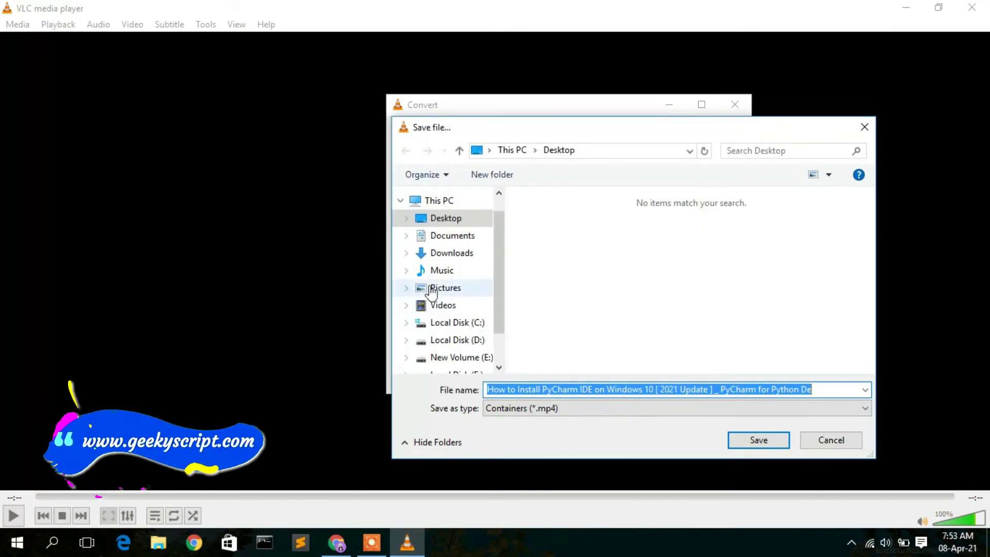
scroll(446, 258, down, 1)
click(451, 287)
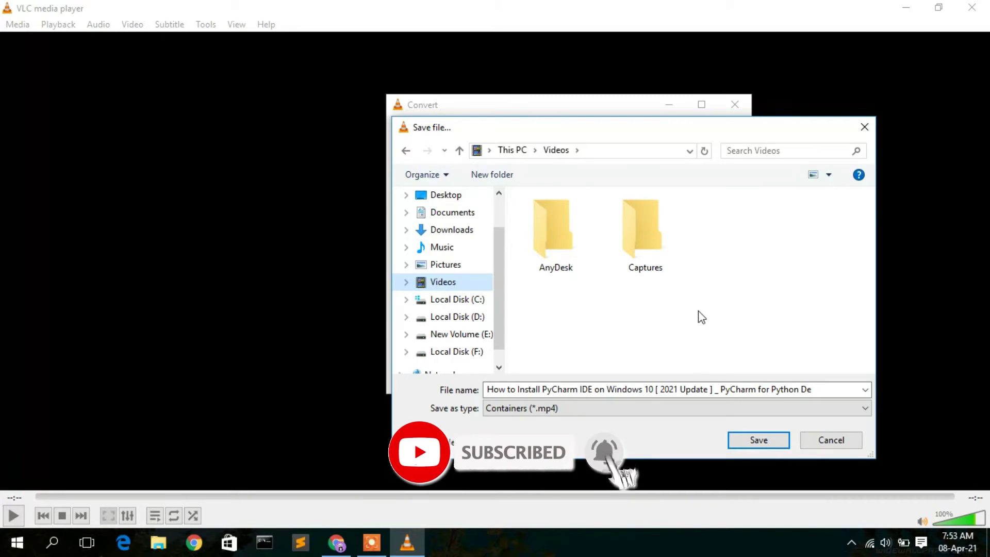
key(ctrl+a)
click(838, 389)
key(ctrl+shift+Left)
key(ctrl+shift+Left)
key(ctrl+shift+Left)
key(ctrl+shift+Left)
key(ctrl+shift+Left)
key(ctrl+shift+Left)
key(ctrl+shift+Left)
key(ctrl+shift+Left)
key(ctrl+shift+Left)
key(ctrl+shift+Left)
key(ctrl+shift+Left)
key(ctrl+shift+Left)
key(ctrl+shift+Left)
key(ctrl+shift+Left)
key(ctrl+shift+Left)
key(ctrl+shift+Left)
key(ctrl+shift+Left)
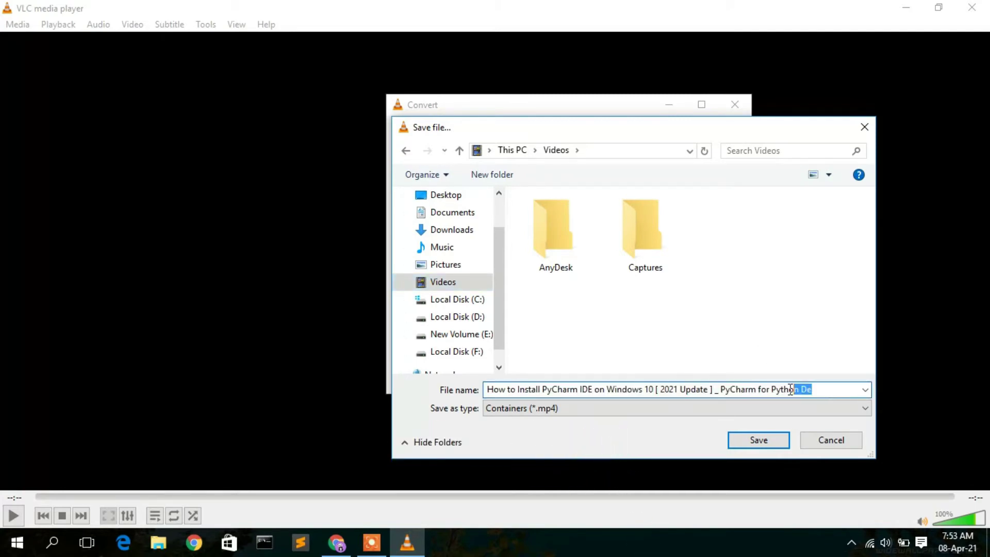
text(how to record)
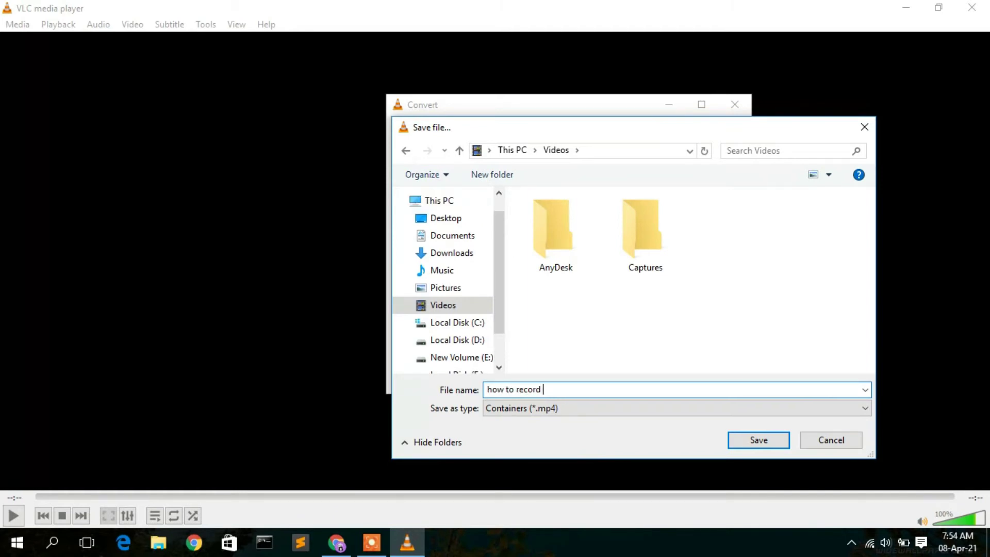
text( your screen using vlc)
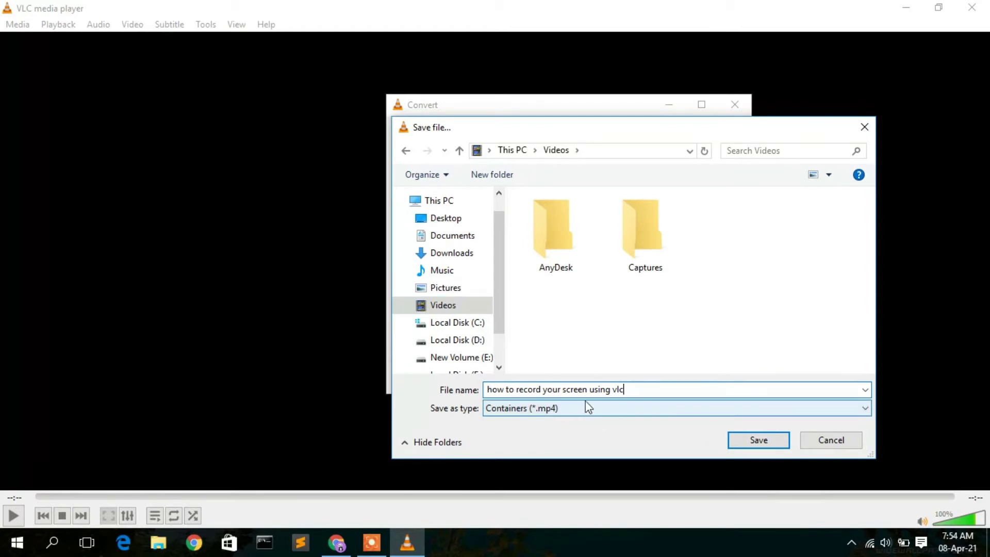
click(759, 439)
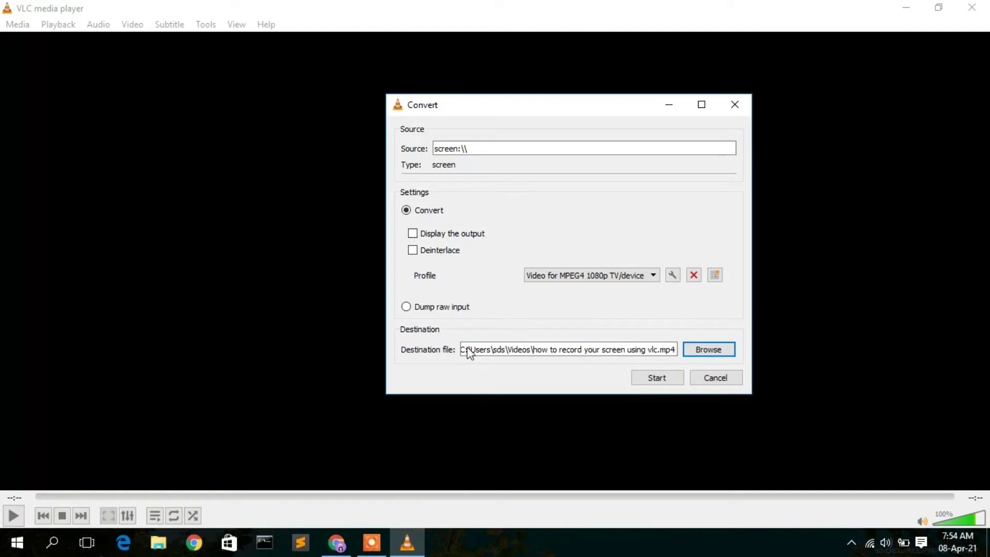
Start capturing the screen to the MP4 file and minimize the VLC window.
drag(484, 350, 698, 356)
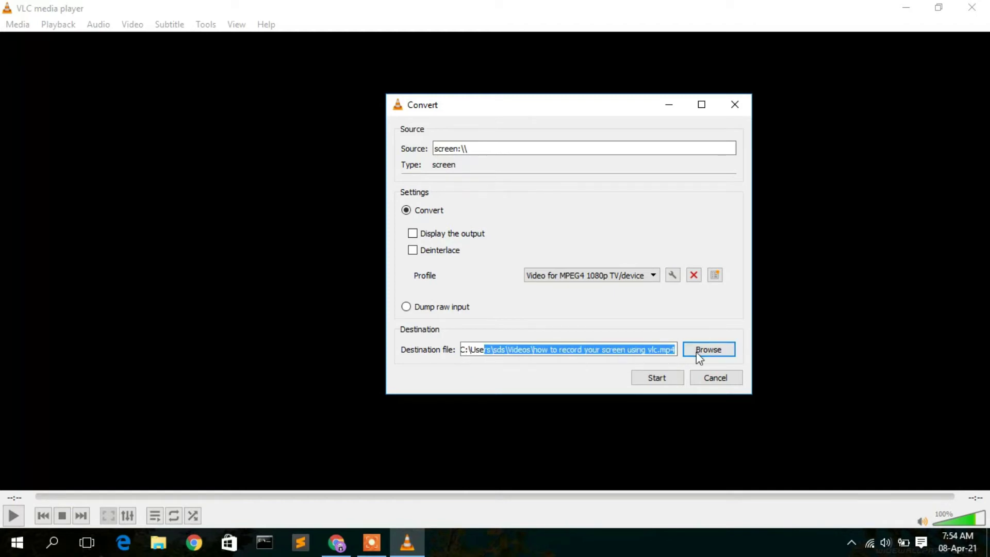
click(654, 377)
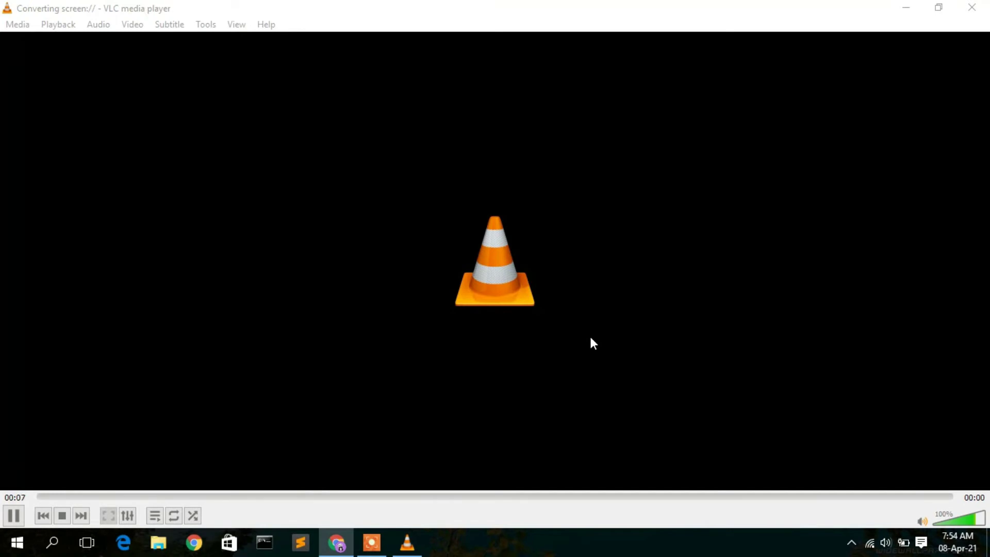
click(905, 7)
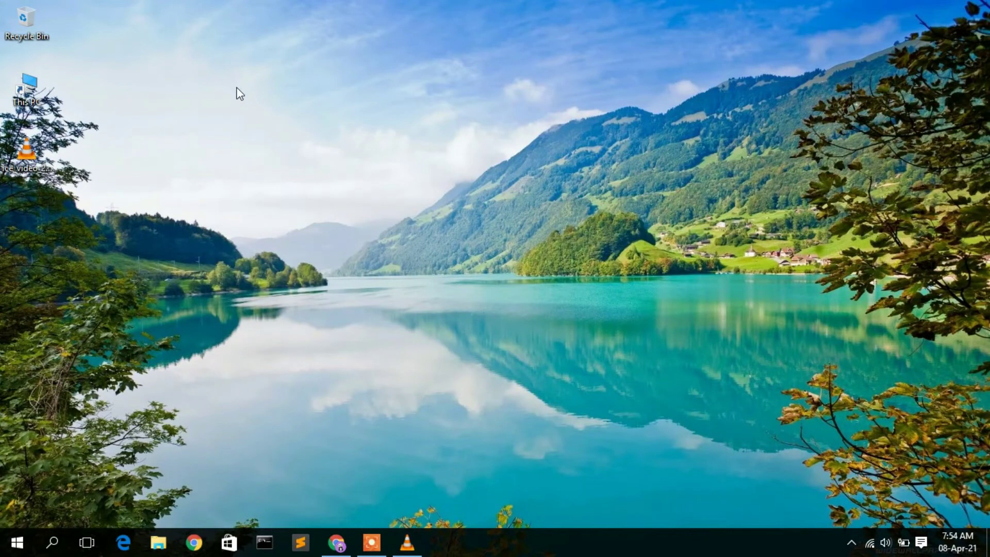
Show the desktop and refresh it while the capture runs.
click(343, 540)
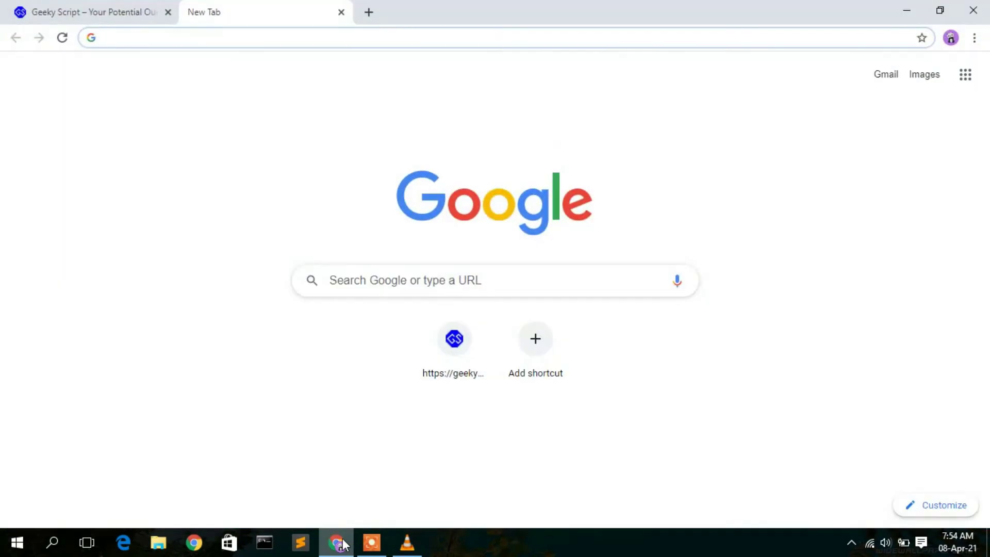
click(343, 543)
right_click(328, 61)
click(367, 126)
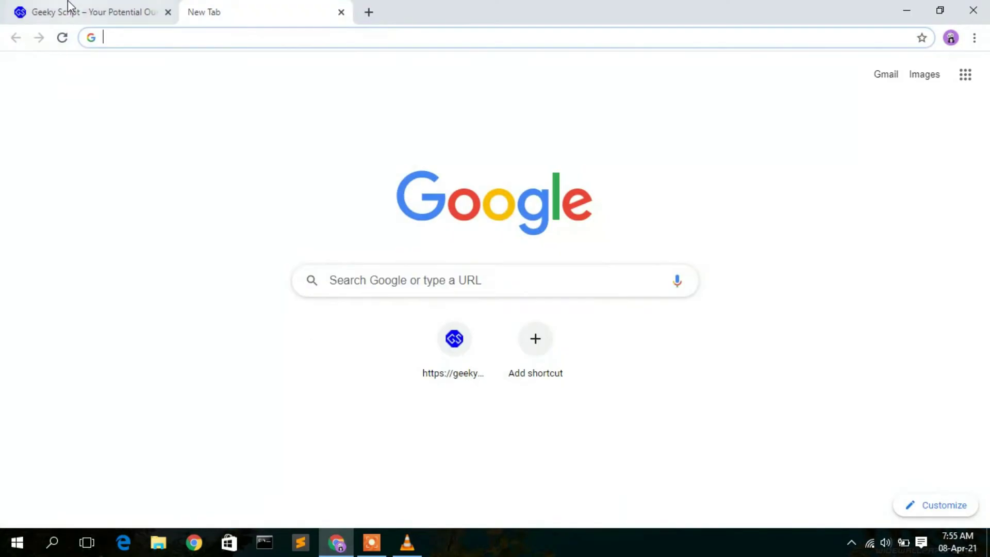
Scroll the Geeky Script page down to the testimonials, then bring VLC back.
click(69, 11)
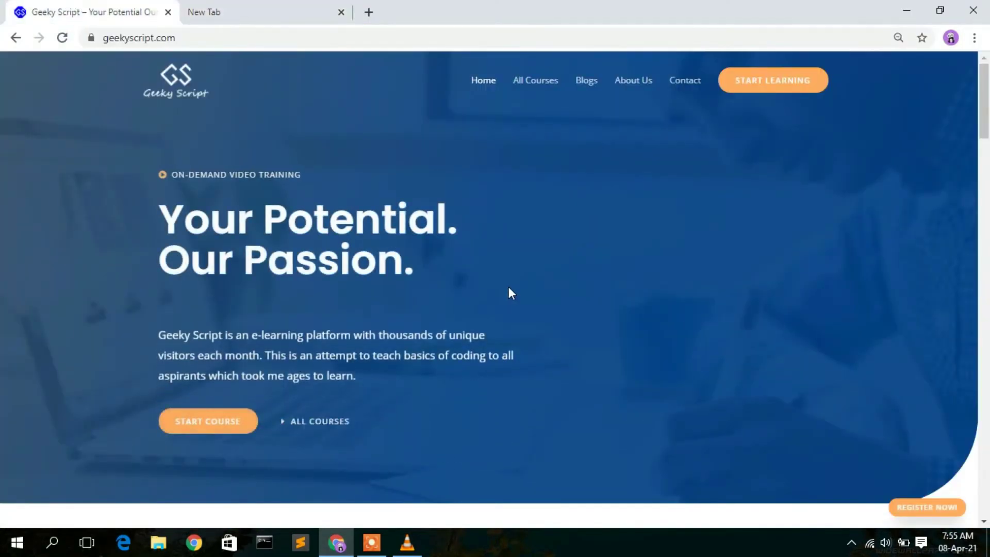
scroll(509, 288, down, 4)
scroll(509, 287, up, 4)
scroll(508, 293, down, 6)
scroll(509, 294, up, 6)
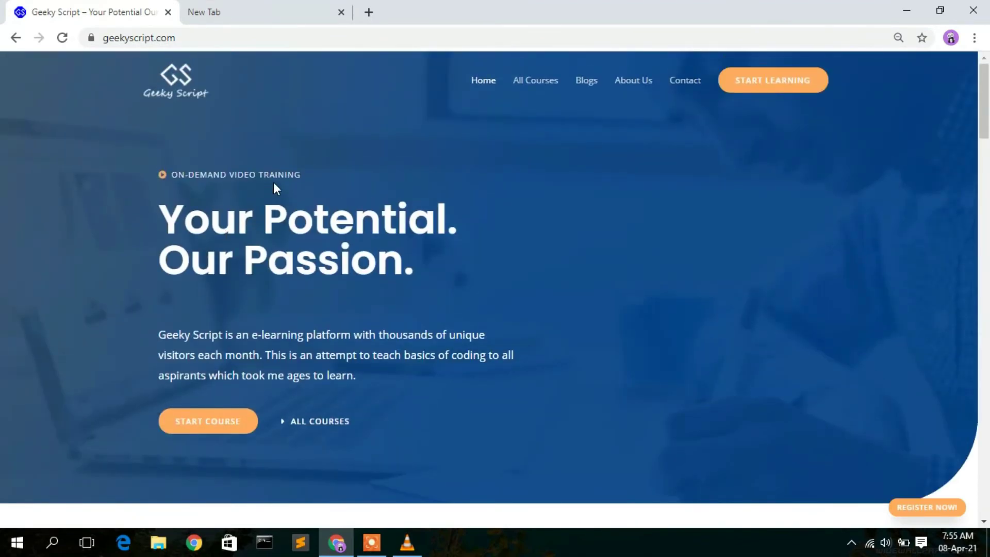
scroll(274, 183, down, 9)
scroll(274, 183, up, 3)
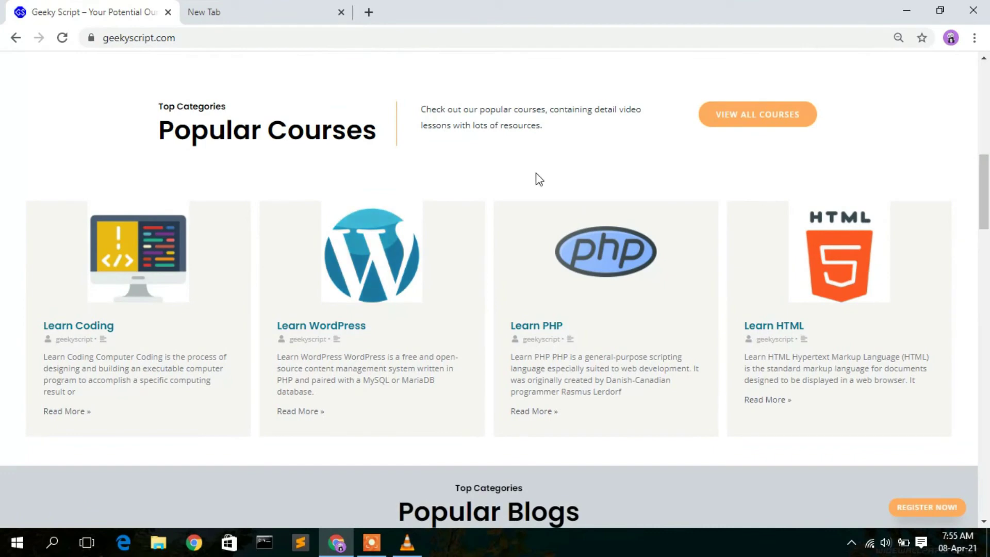
scroll(449, 213, down, 8)
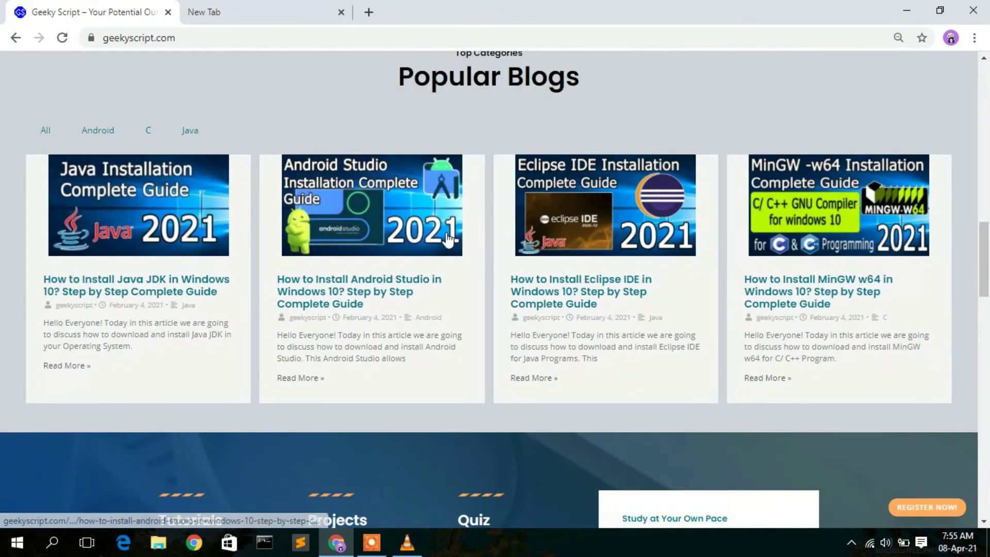
scroll(449, 238, down, 10)
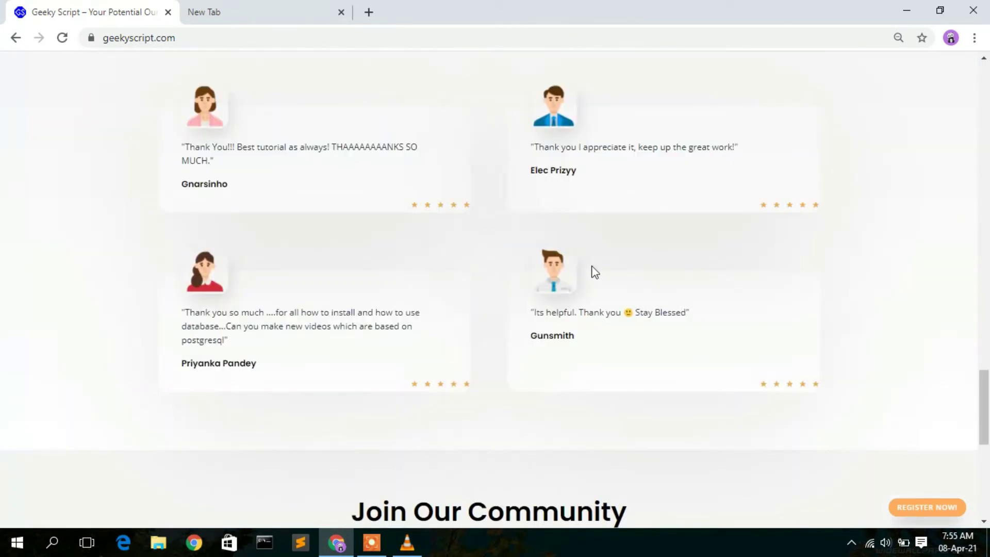
click(407, 543)
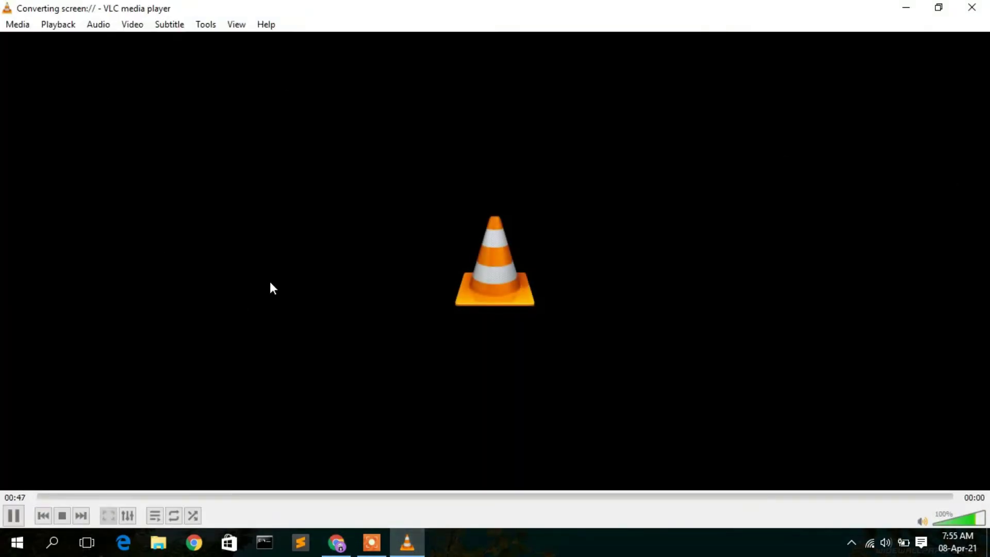
Stop the VLC capture and open the Videos folder in File Explorer.
click(62, 516)
click(158, 542)
click(46, 269)
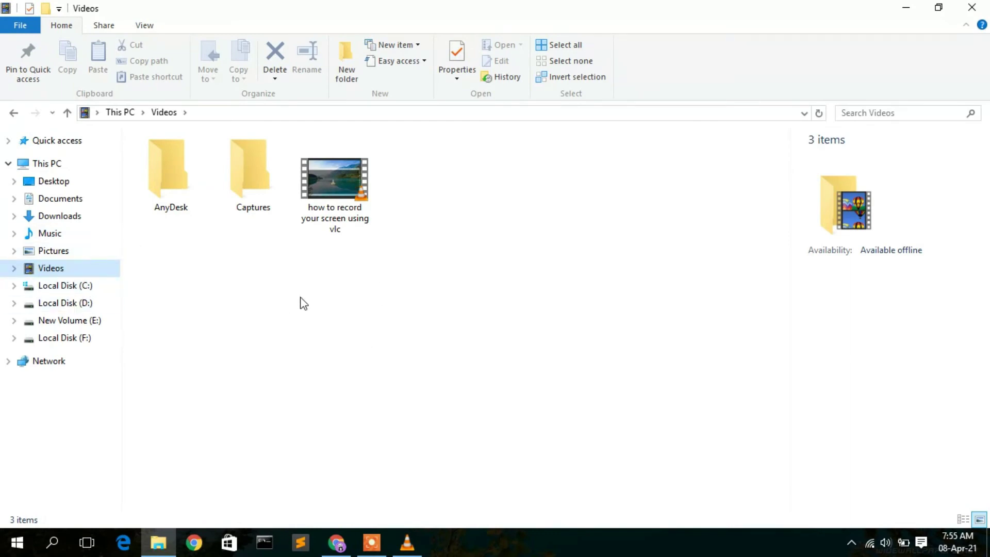
Select the recording to see its details (MP4, 00:00:51, 9.28 MB), then play it.
click(338, 198)
mouse_move(337, 189)
mouse_down()
mouse_move(348, 185)
mouse_move(323, 178)
mouse_move(338, 200)
mouse_up()
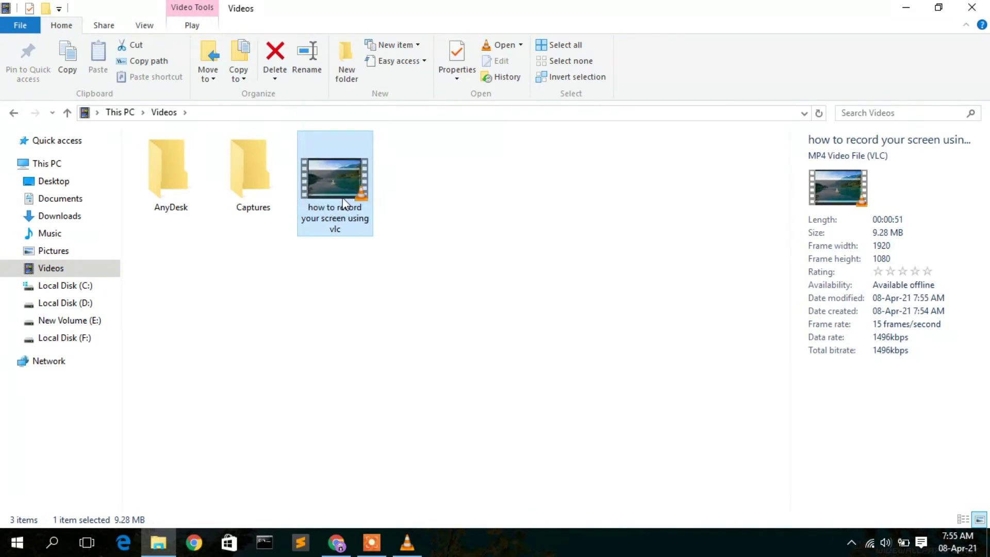
double_click(345, 204)
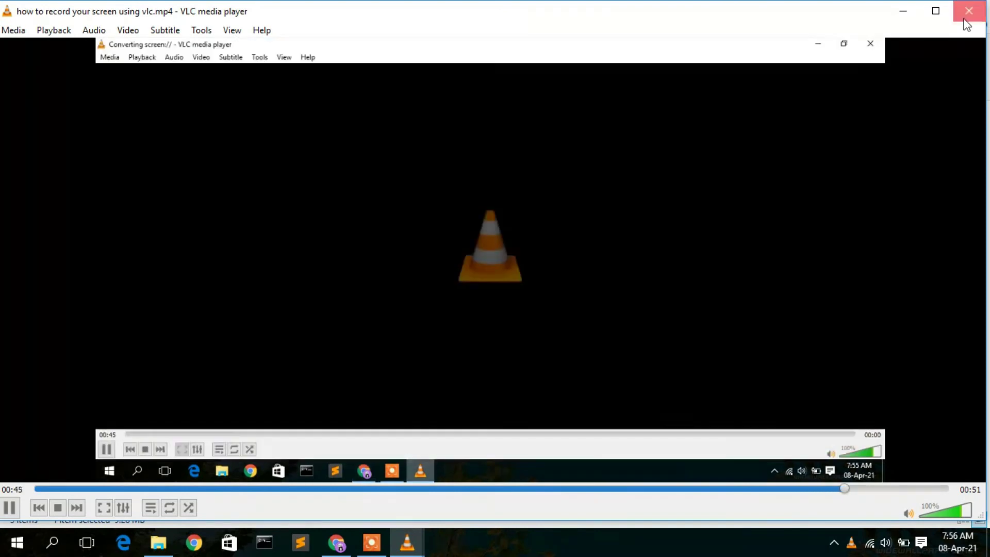
Close the playback window, then minimize VLC, File Explorer and Chrome.
click(965, 18)
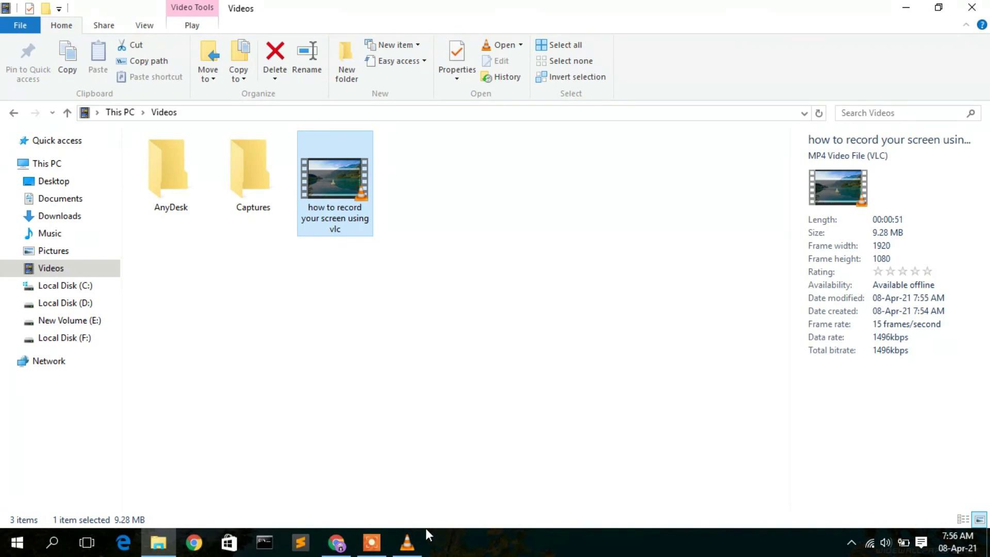
click(409, 546)
click(409, 547)
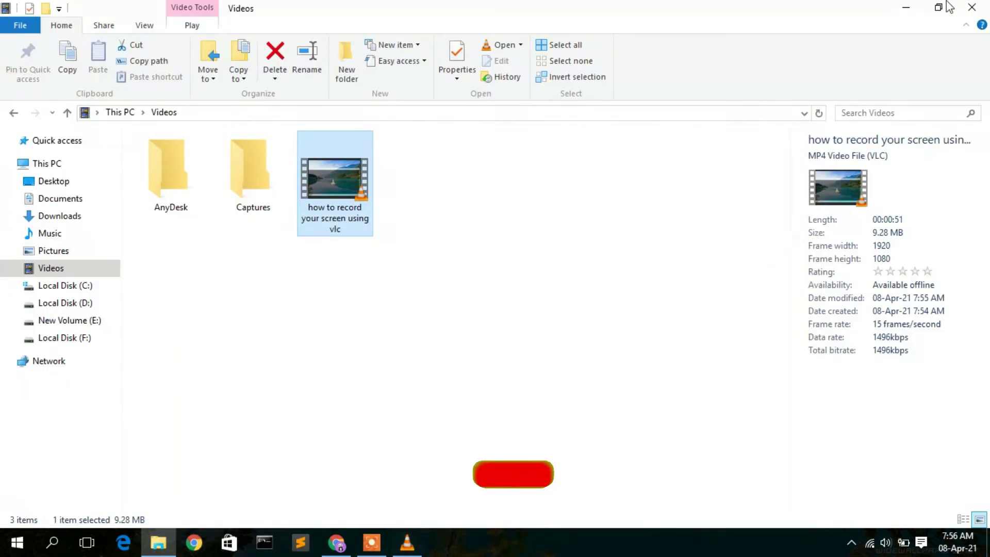
click(896, 7)
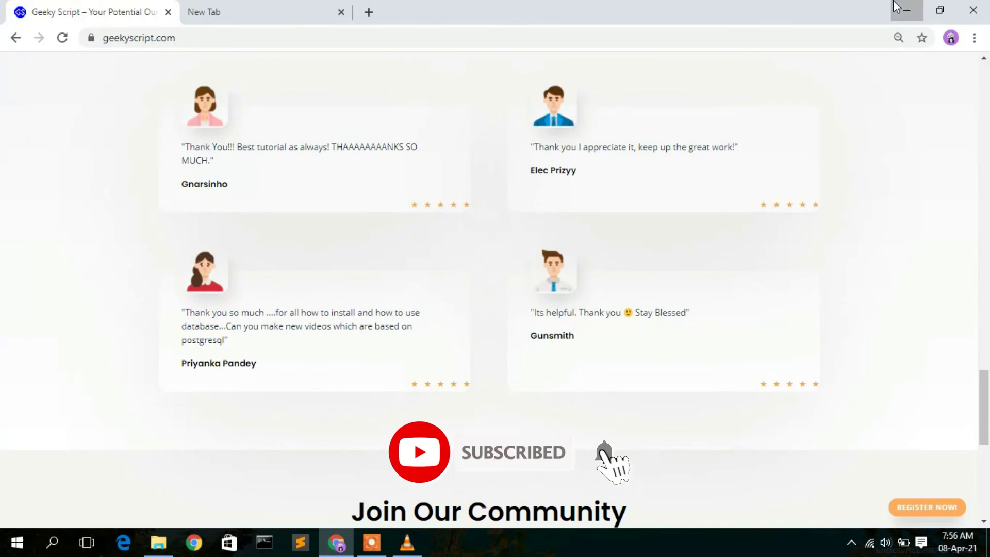
click(897, 7)
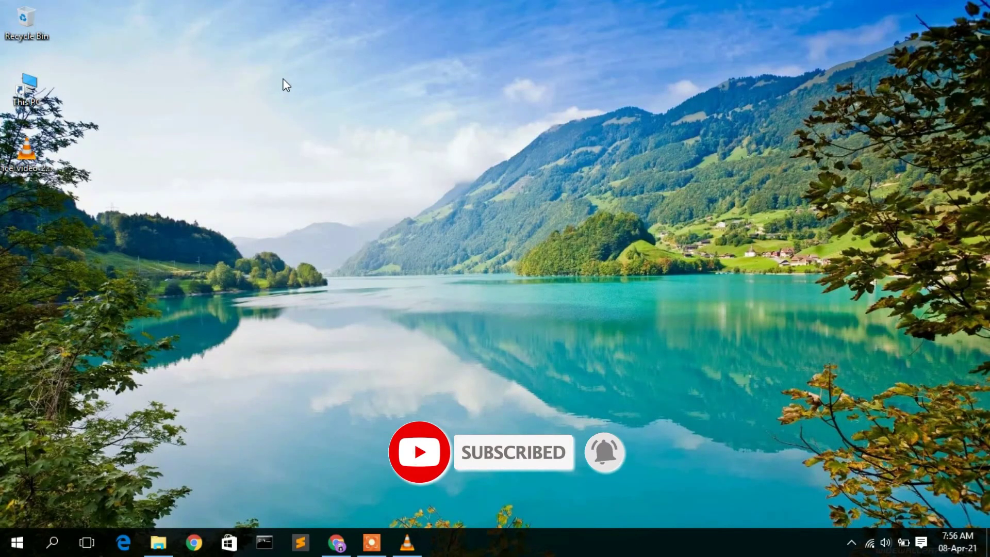